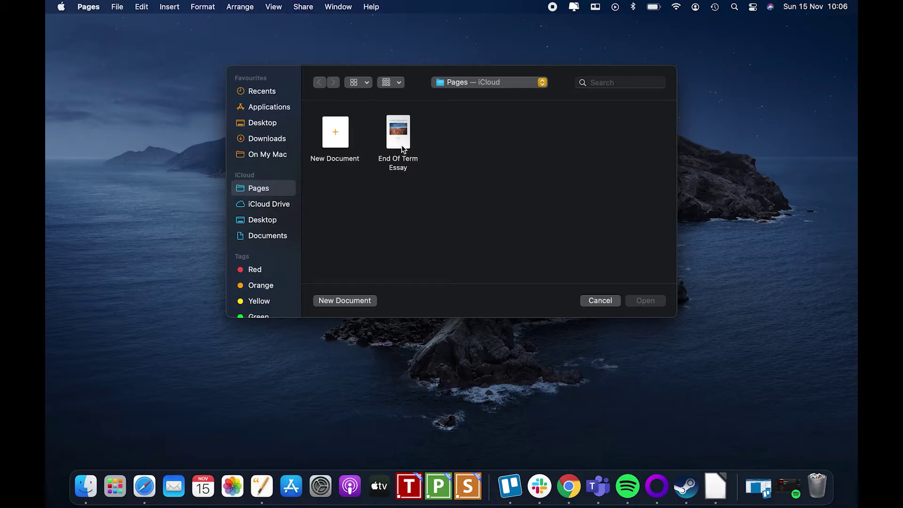
Create a new Pages document from the Contemporary Report template and browse its pages.
double_click(340, 138)
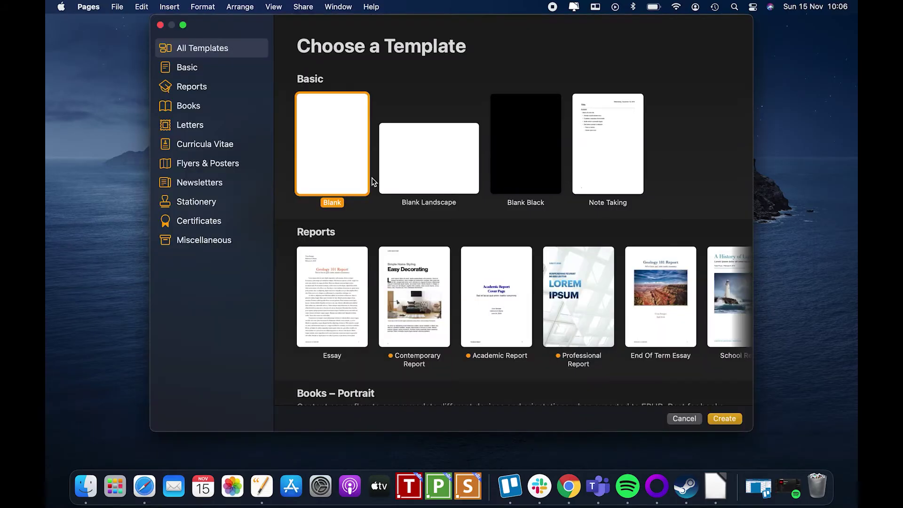
double_click(421, 264)
scroll(332, 245, down, 5)
scroll(332, 244, down, 3)
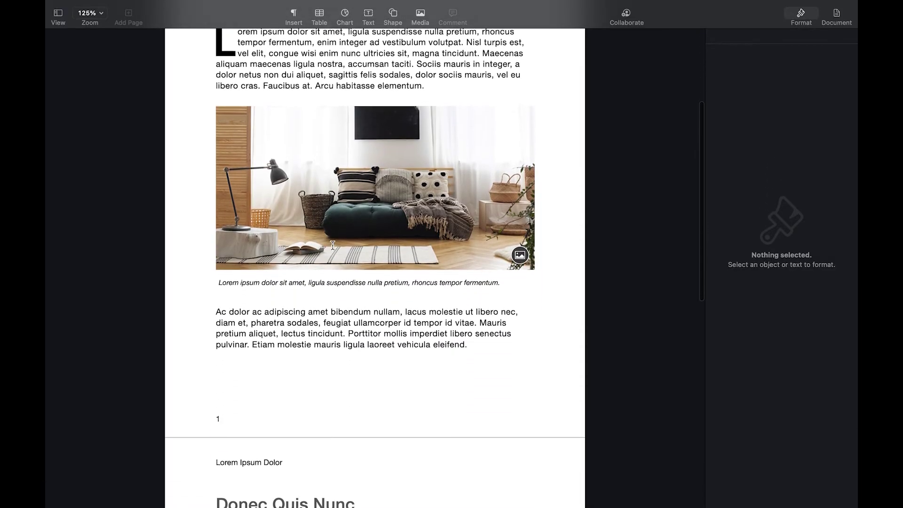
scroll(333, 244, down, 3)
scroll(333, 245, down, 2)
scroll(332, 245, down, 1)
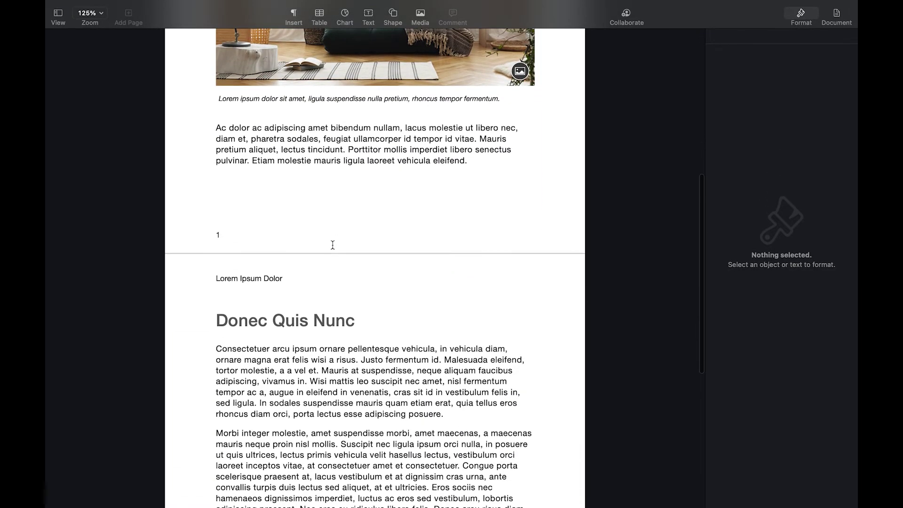
scroll(332, 245, down, 2)
scroll(332, 245, down, 3)
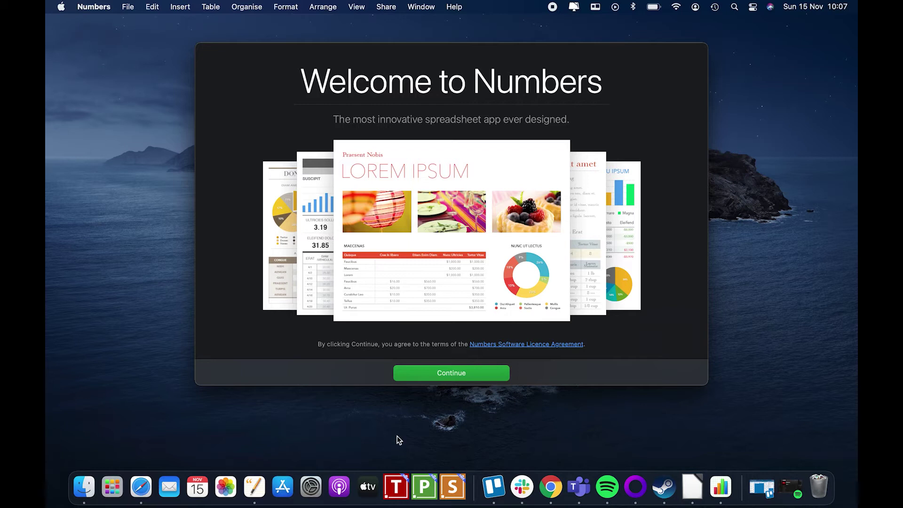
Skip the Numbers welcome, create a blank spreadsheet with Table 1, then skip Keynote's welcome.
click(436, 374)
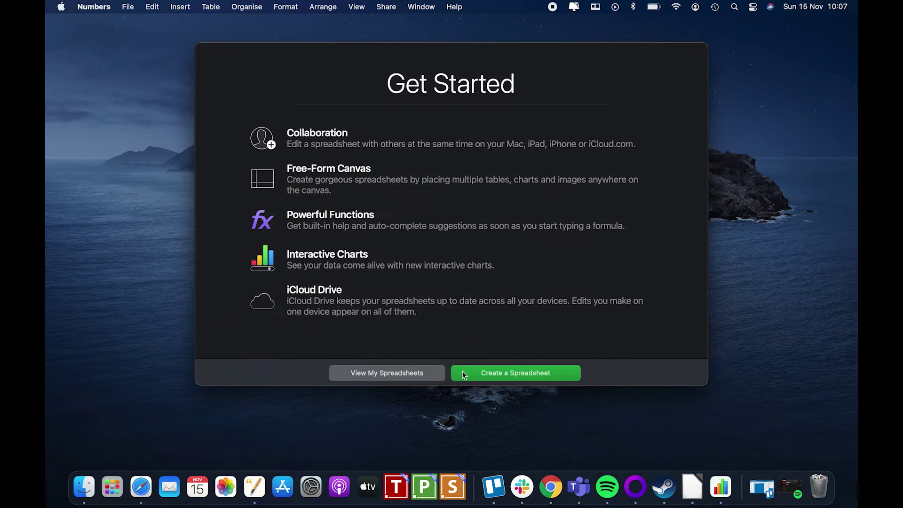
click(482, 372)
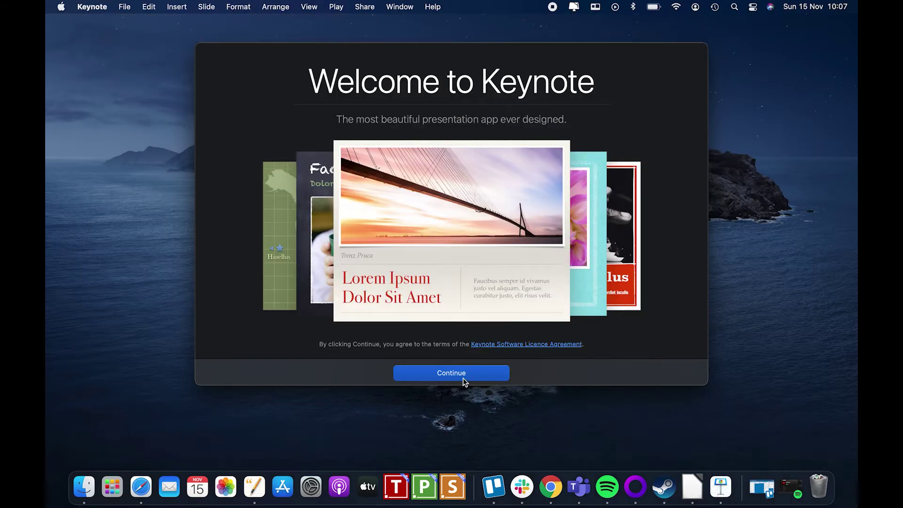
click(464, 377)
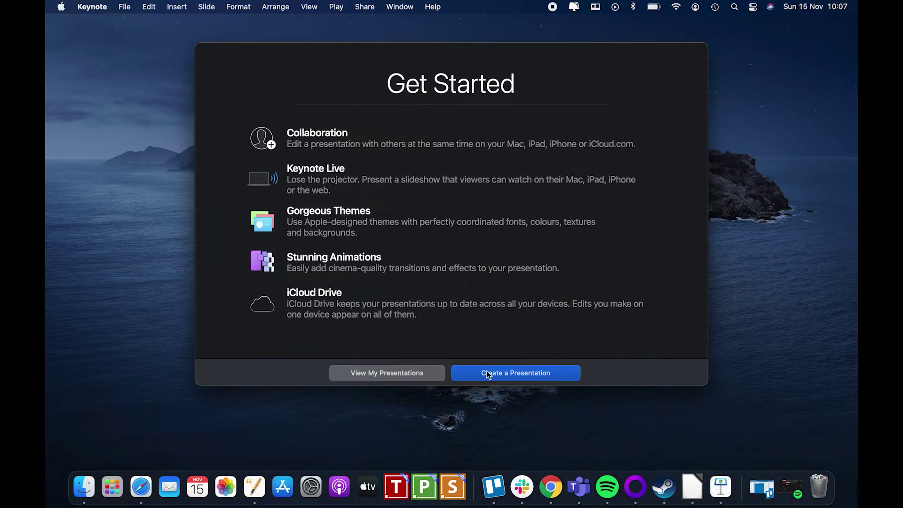
Create a new untitled Keynote presentation with the blue title slide.
click(487, 373)
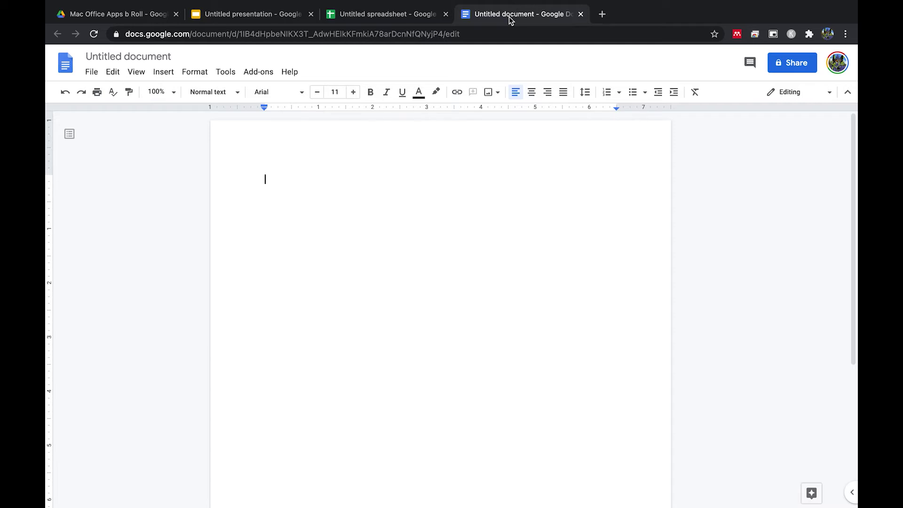
Rename the untitled Google Doc to 'Docs Mac Demo'.
click(134, 56)
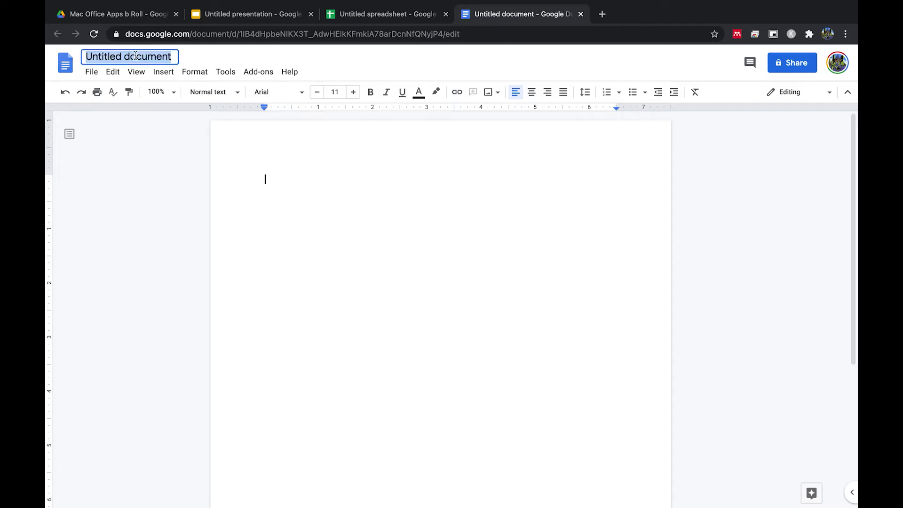
text(Doc)
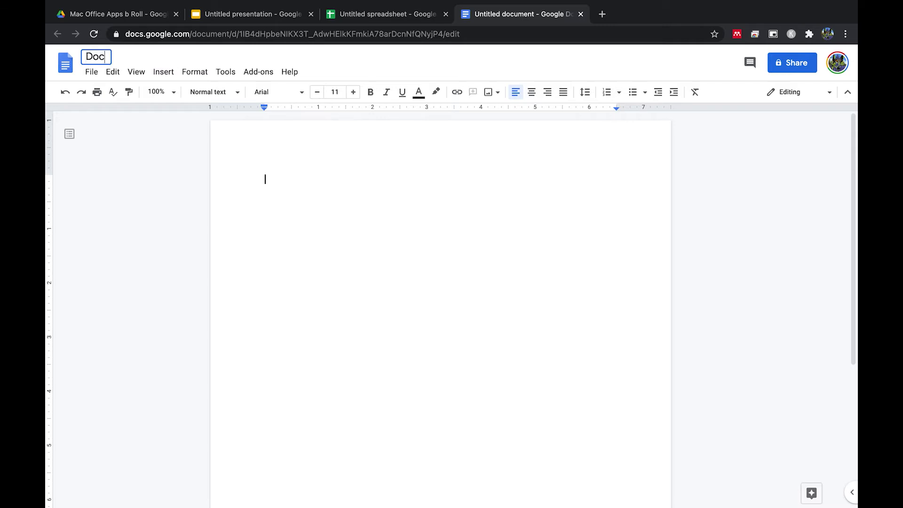
text(s Mac)
text( Demo)
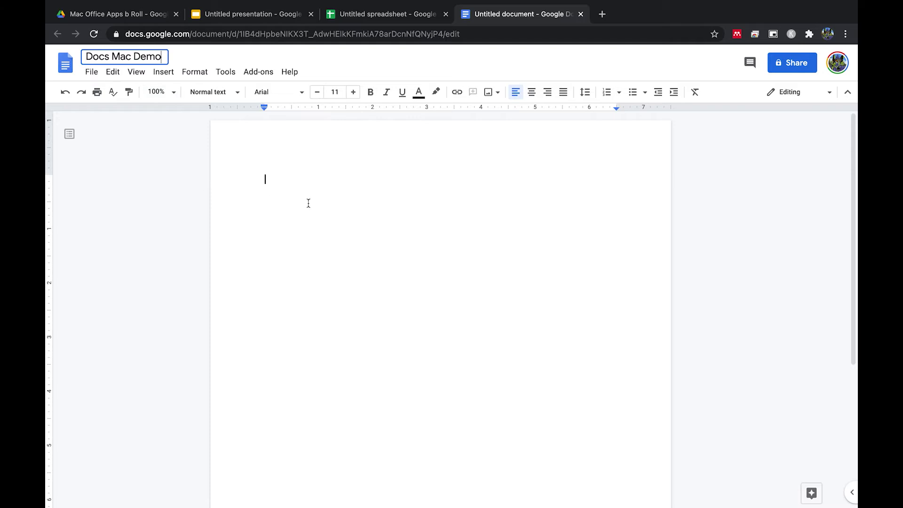
key(ctrl+a)
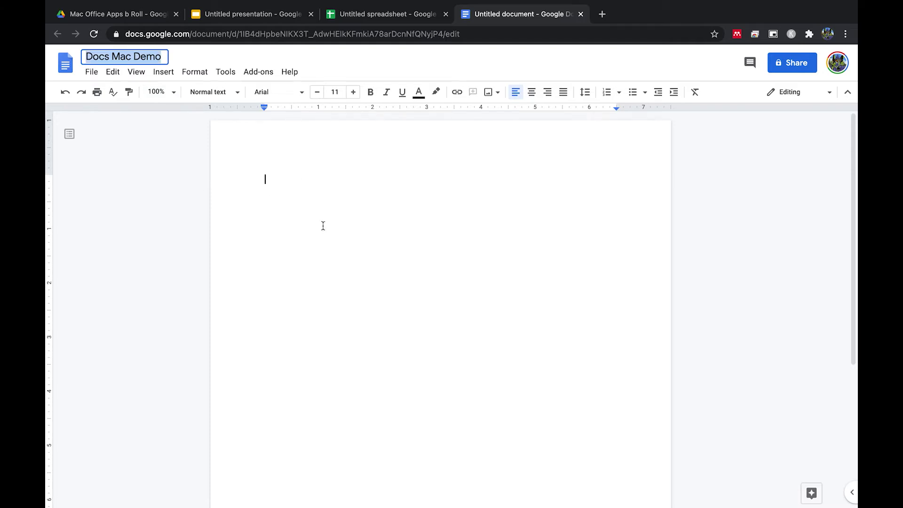
key(Return)
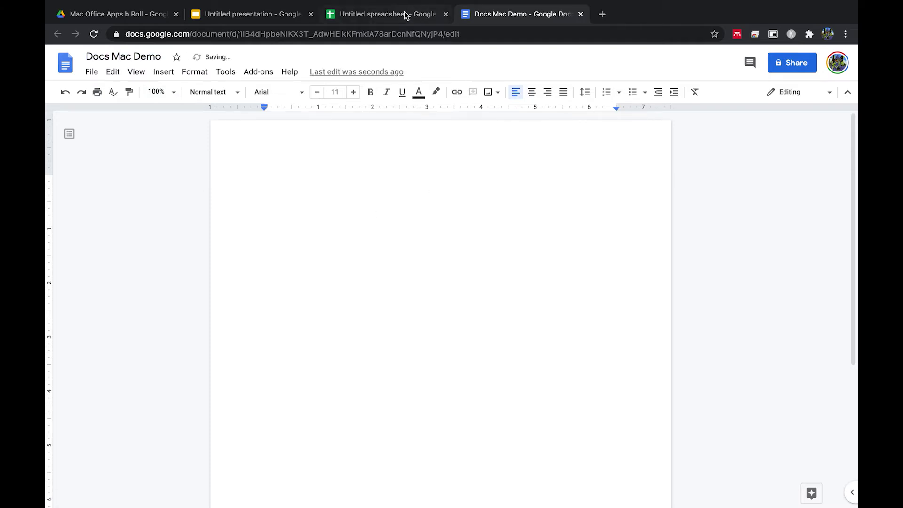
Rename the spreadsheet and presentation to 'Docs Mac Demo', then return to the document.
click(401, 16)
click(144, 56)
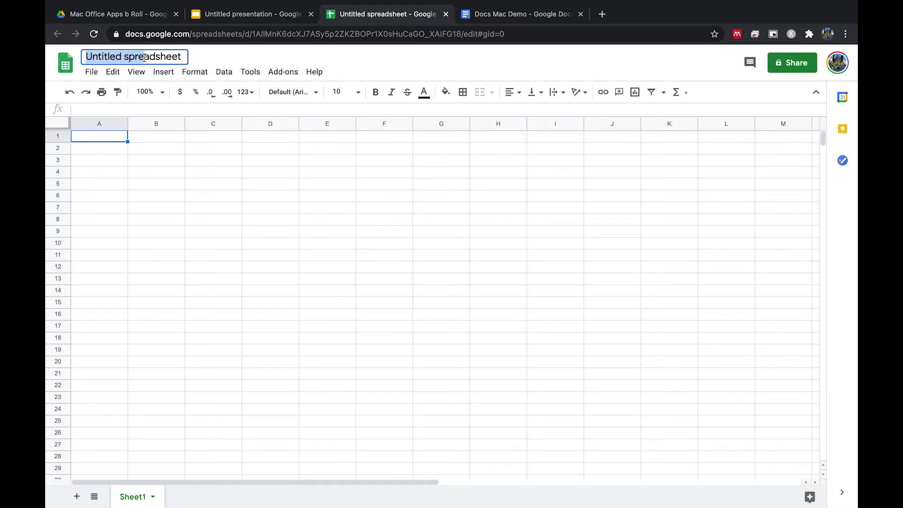
text(Docs Mac Demo)
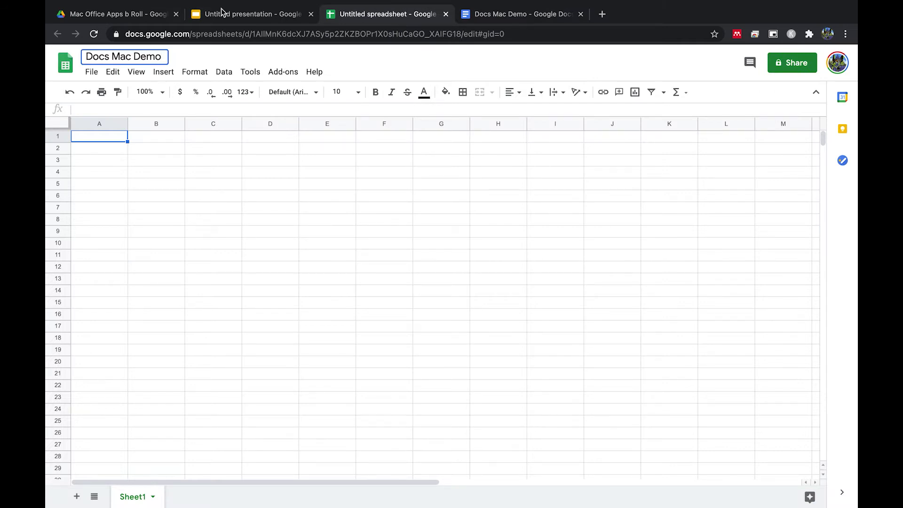
click(224, 14)
click(156, 56)
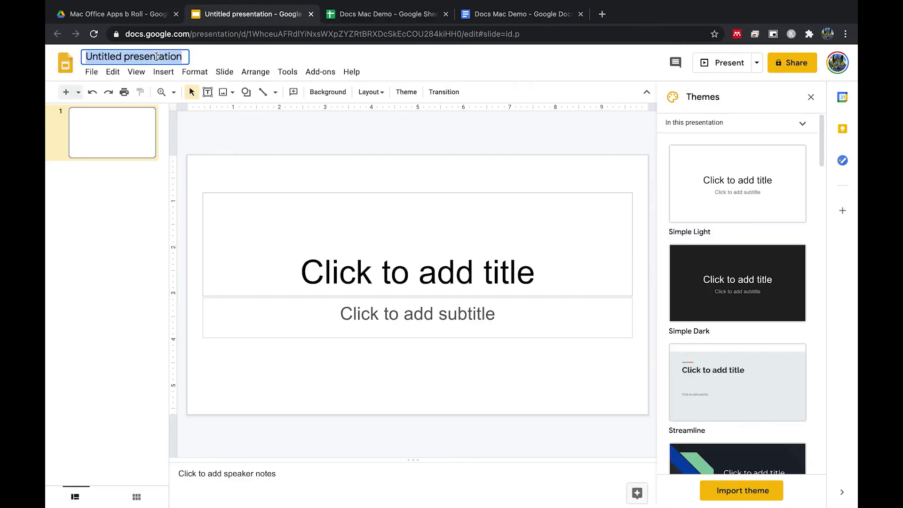
text(Docs Mac Demo)
click(138, 264)
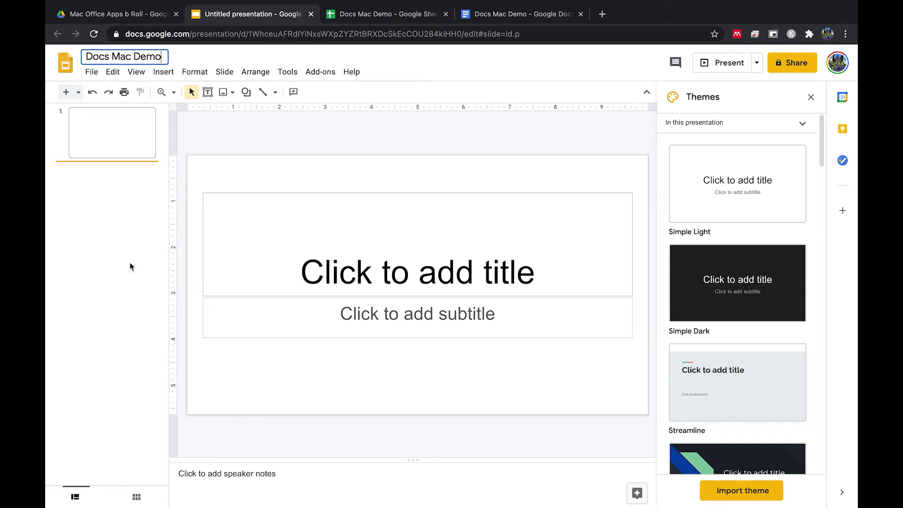
click(484, 45)
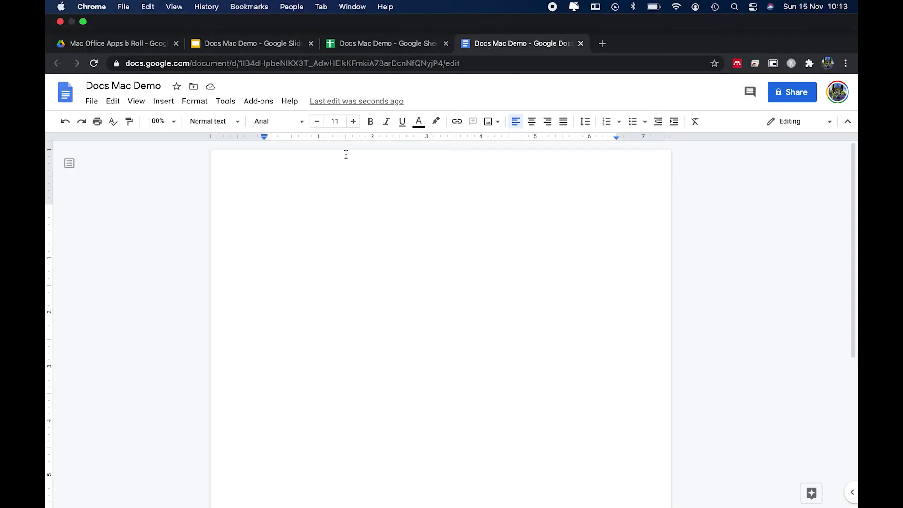
text(Docs Mac Demo)
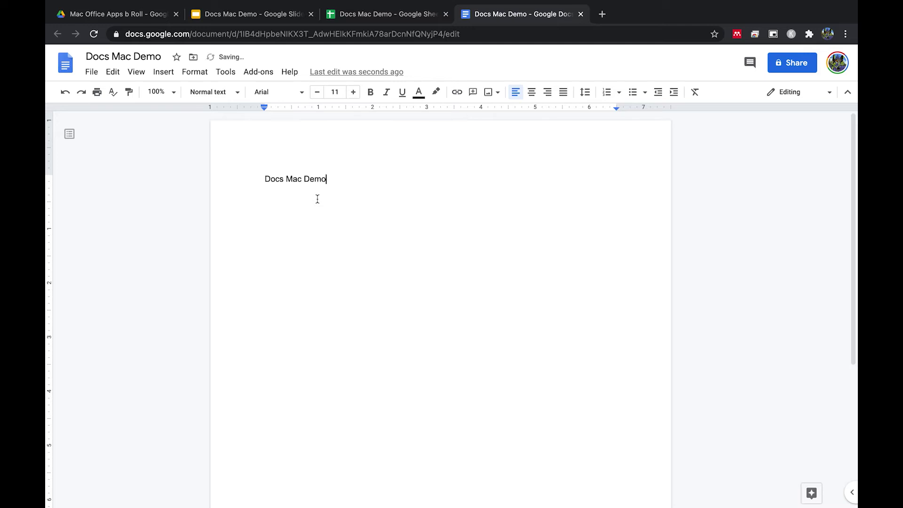
Apply the Title paragraph style to the 'Docs Mac Demo' line.
key(ctrl+a)
click(233, 94)
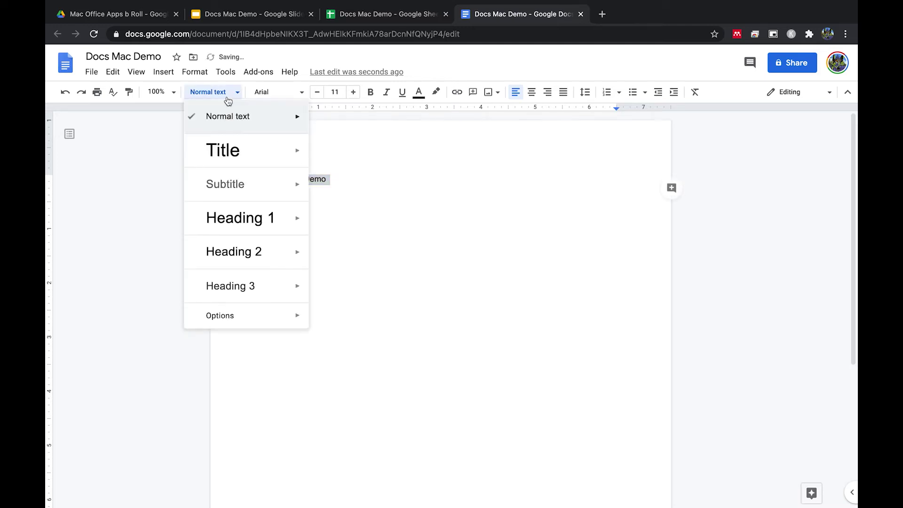
click(241, 153)
click(428, 188)
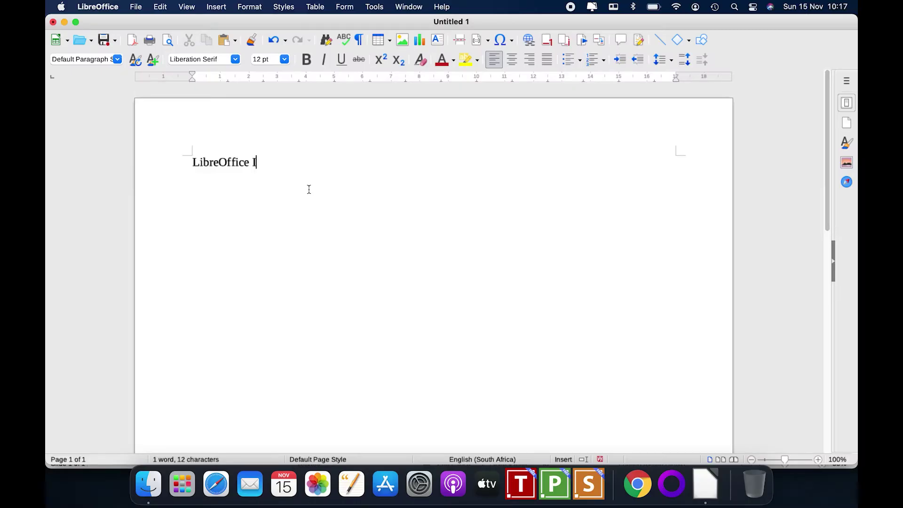
text(s Awesome)
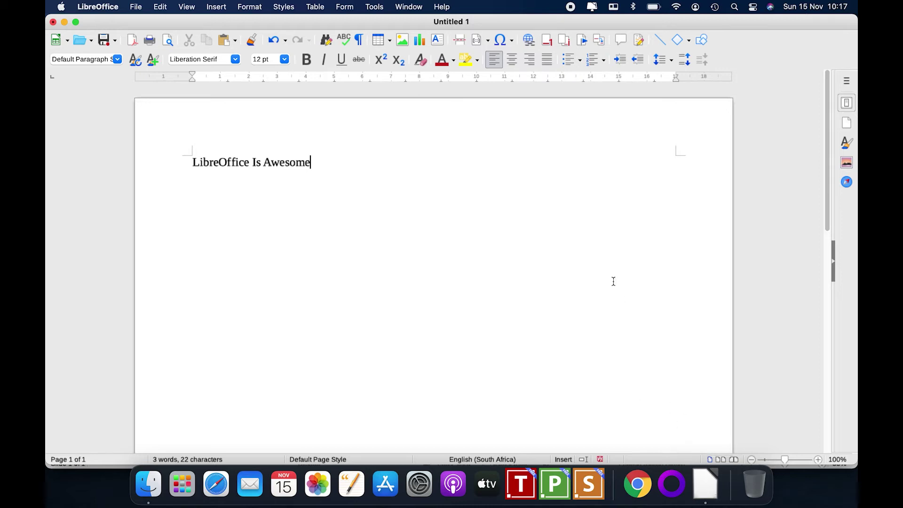
Finish the 'It's Open Source!' line, then bring forward Untitled 2 and Untitled 3.
key(Return)
text(t's)
text( Open Source)
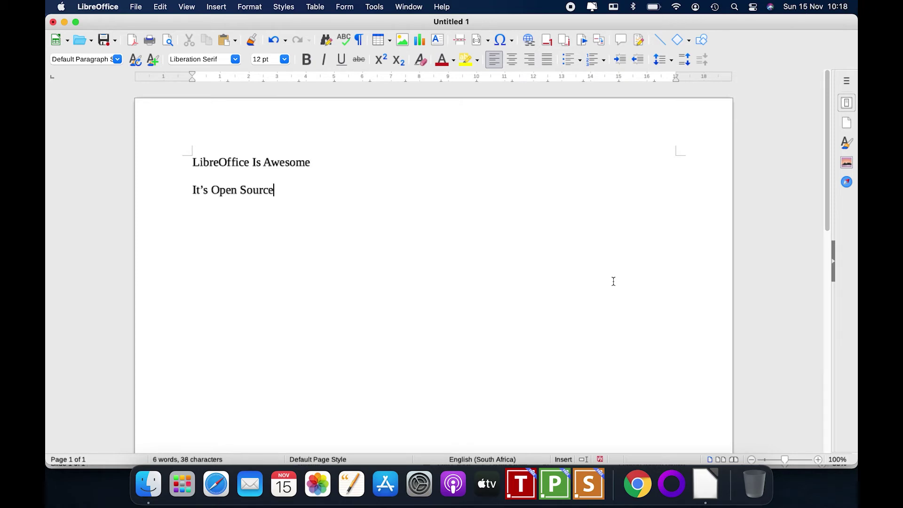
text(!)
right_click(706, 495)
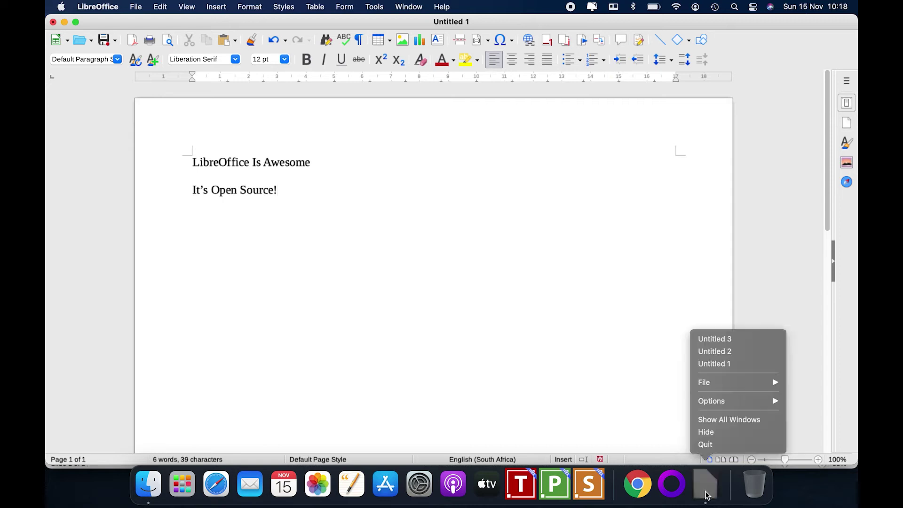
click(740, 351)
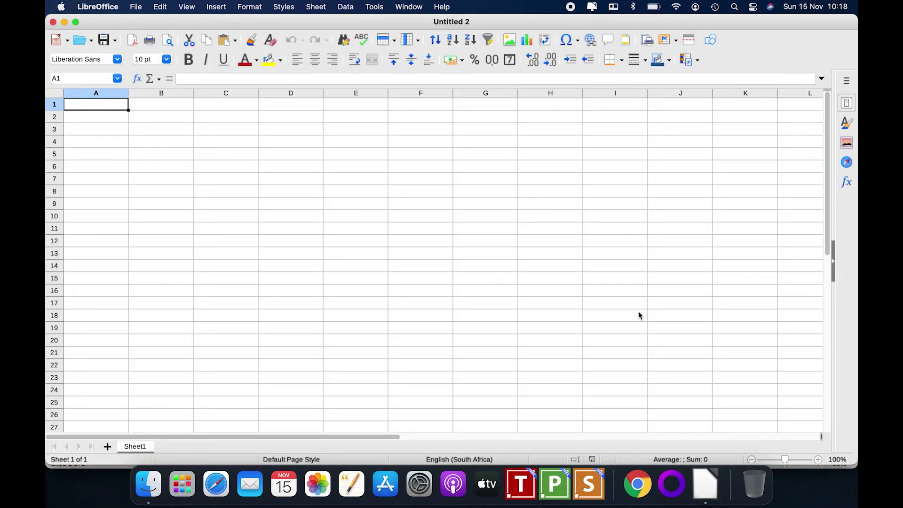
right_click(703, 482)
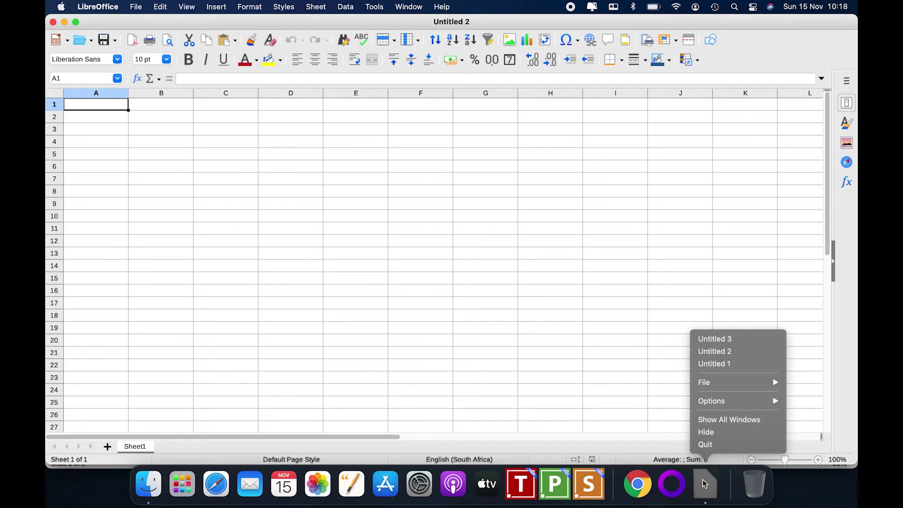
click(713, 338)
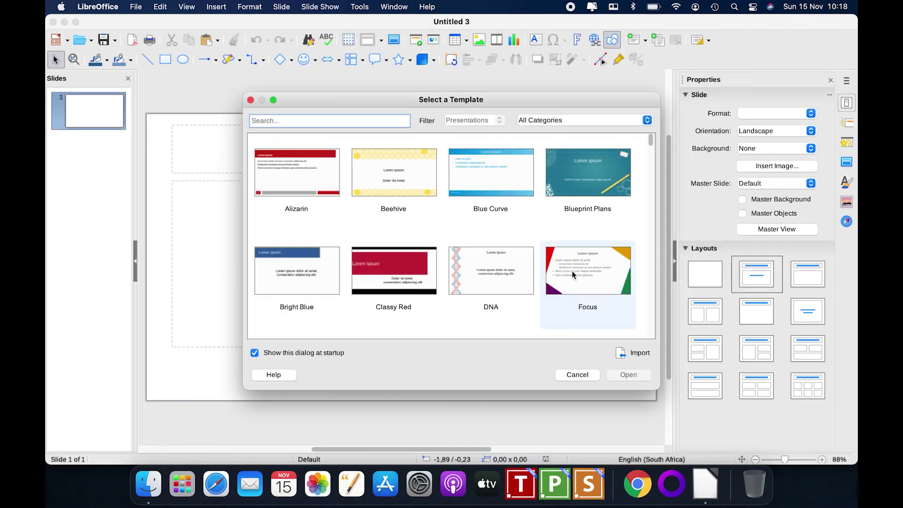
Create a Beehive presentation and enter the title 'LibreOffice Is Like MS Office!'.
click(387, 187)
double_click(387, 188)
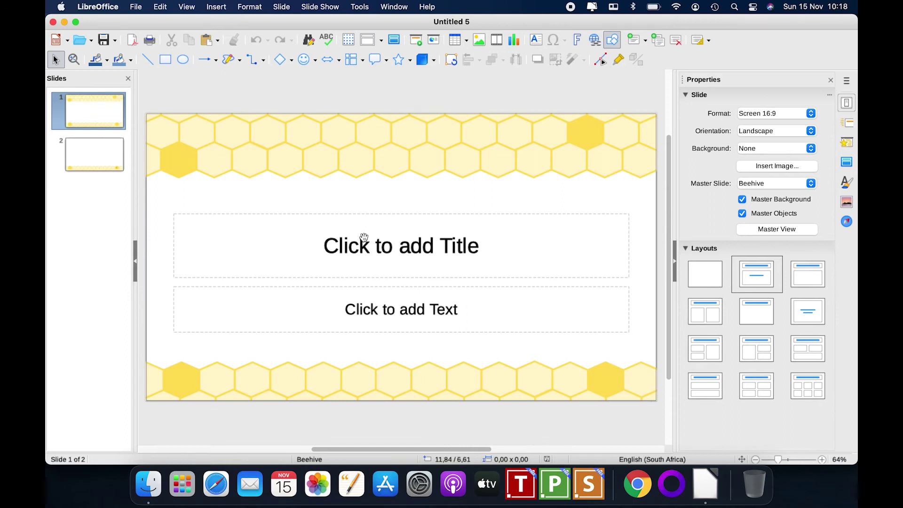
click(400, 246)
text(LibreOffice Is Like MS Office)
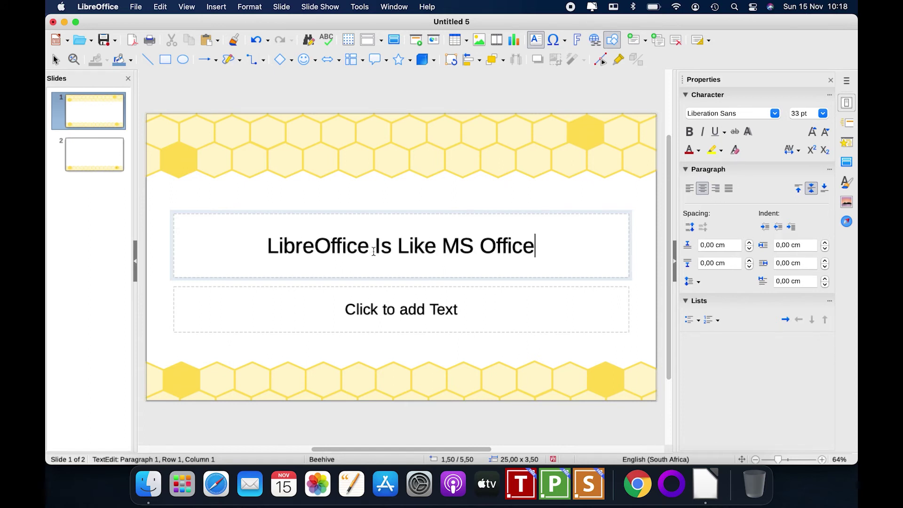
text(!)
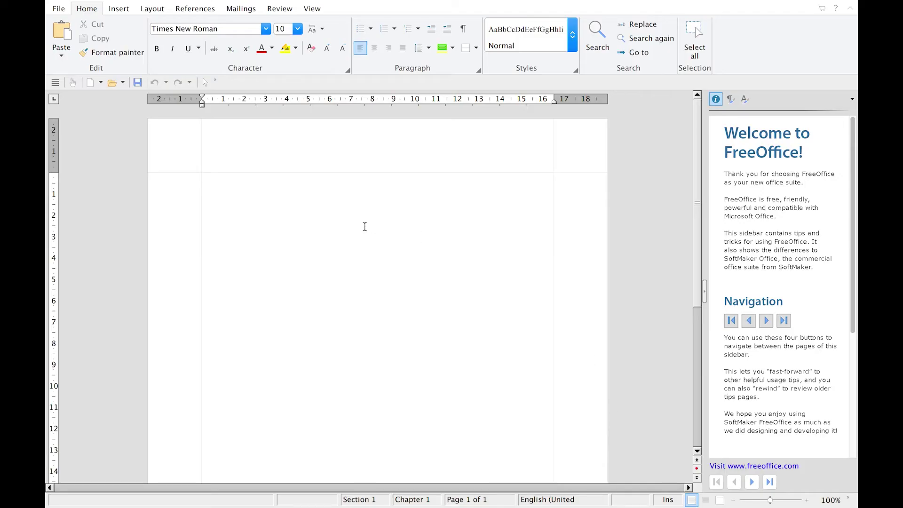
text(FreeO)
text(ffice is F)
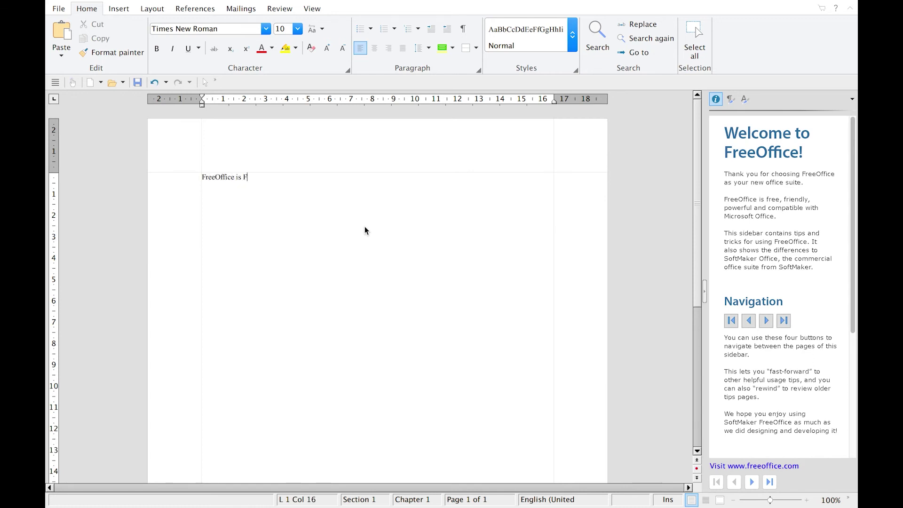
text(ree.)
Finish 'FreeOffice is Free.', put 123456 in PlanMaker's A1, then go to Presentations.
key(shift+Home)
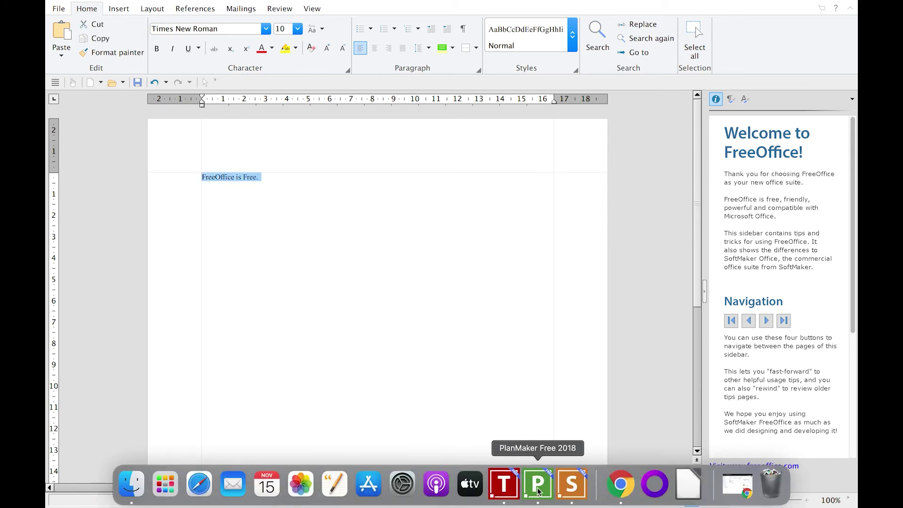
click(538, 487)
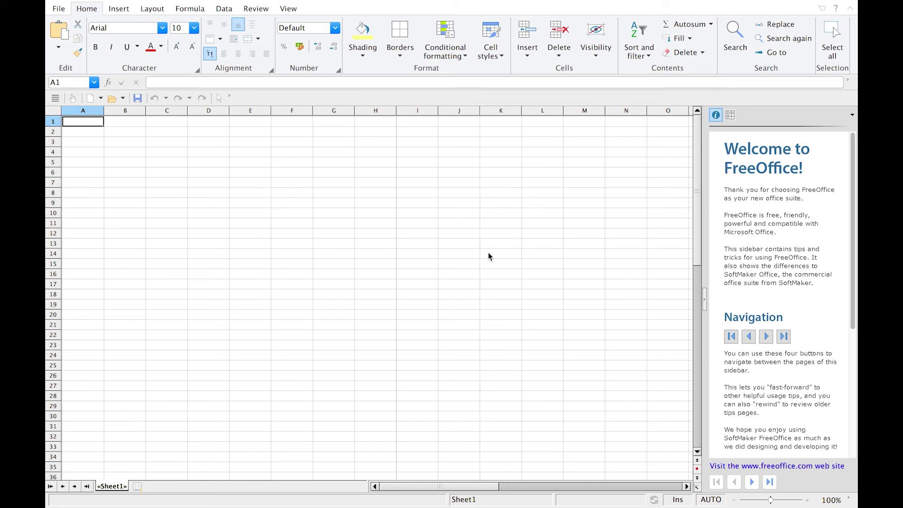
text(123456)
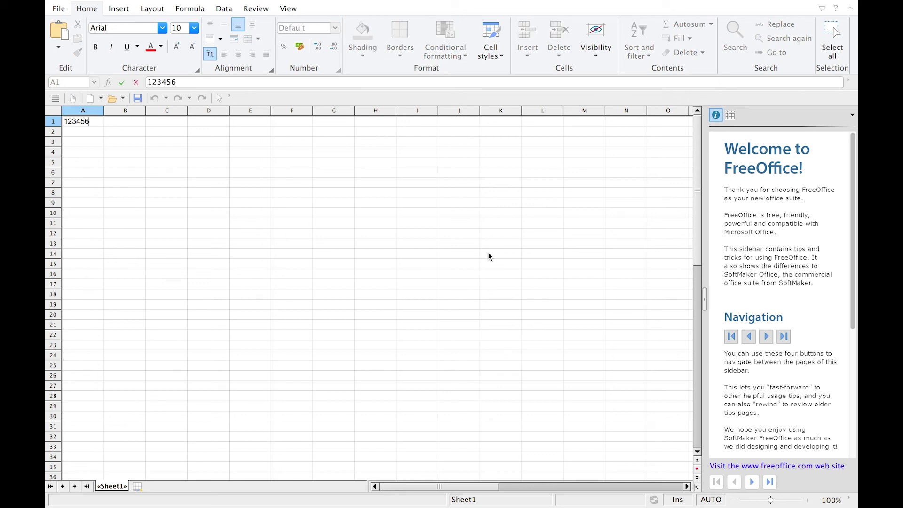
mouse_move(571, 502)
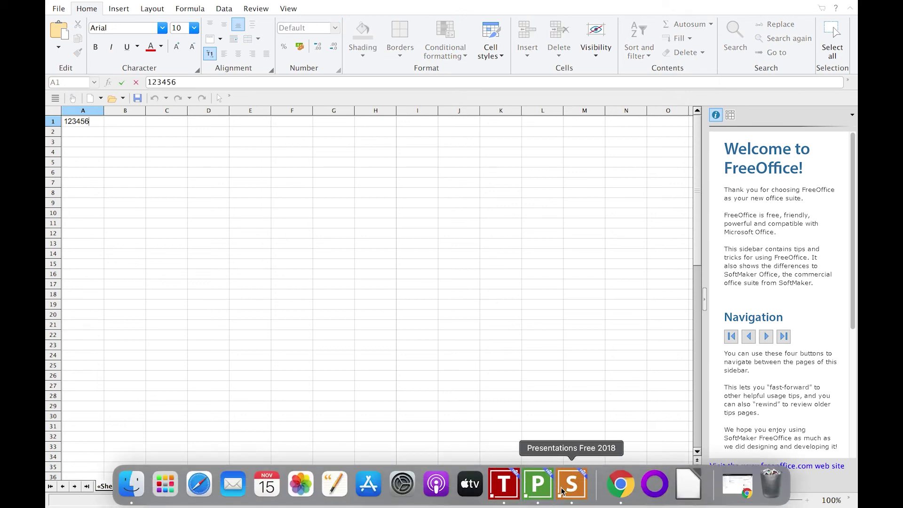
click(571, 485)
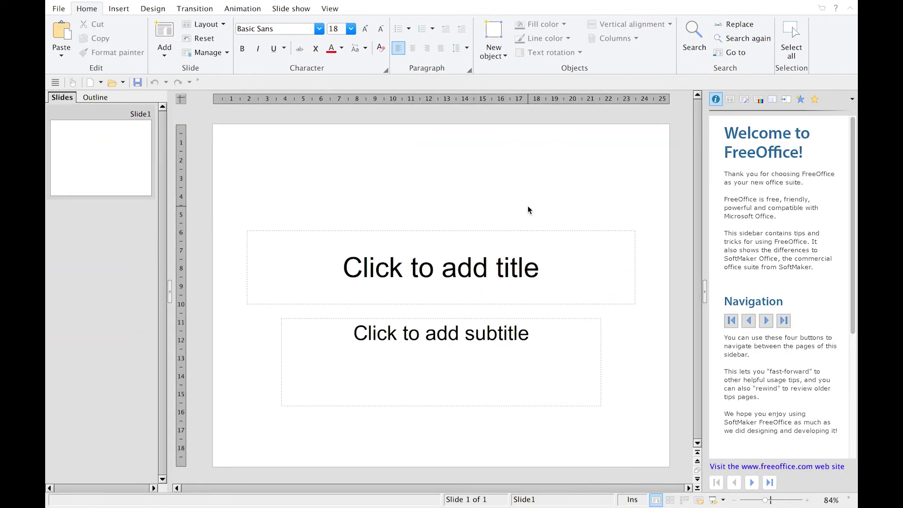
Enter 'Free Office Presentations' as the slide title, then move into the subtitle box.
click(445, 274)
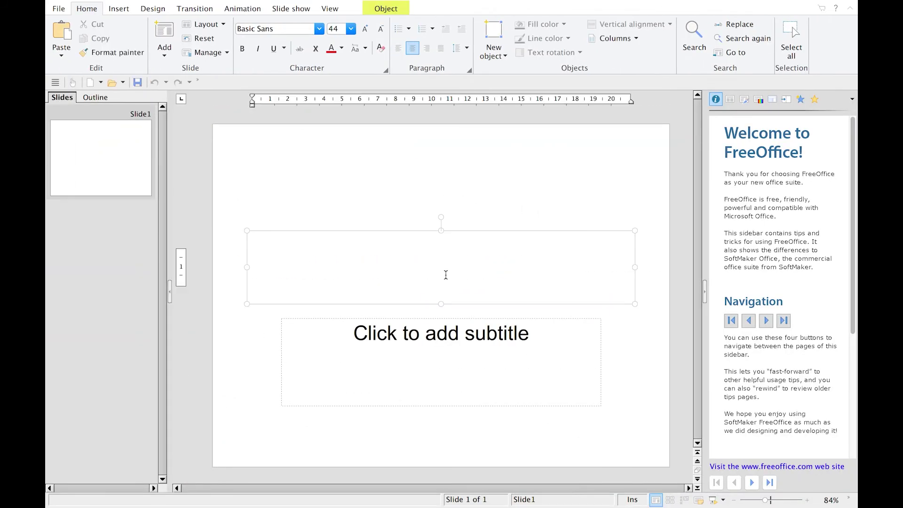
text(Free Of)
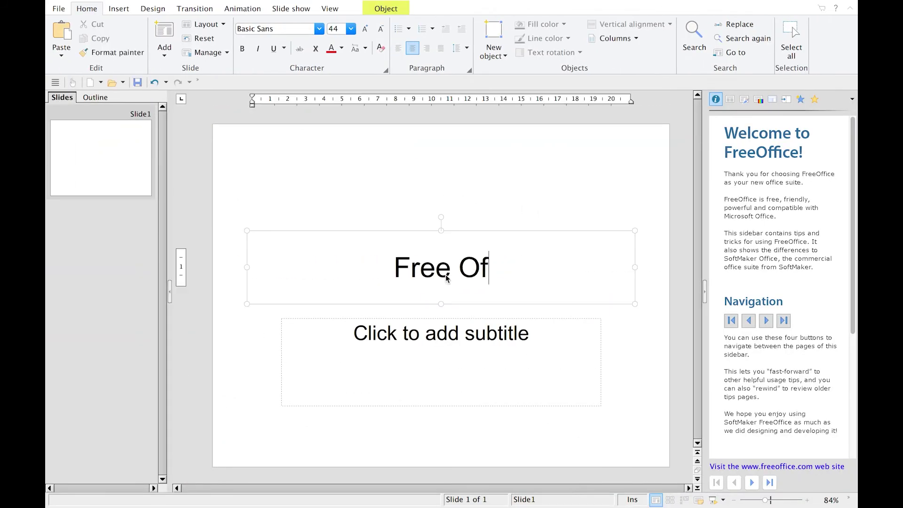
text(fice Presenta)
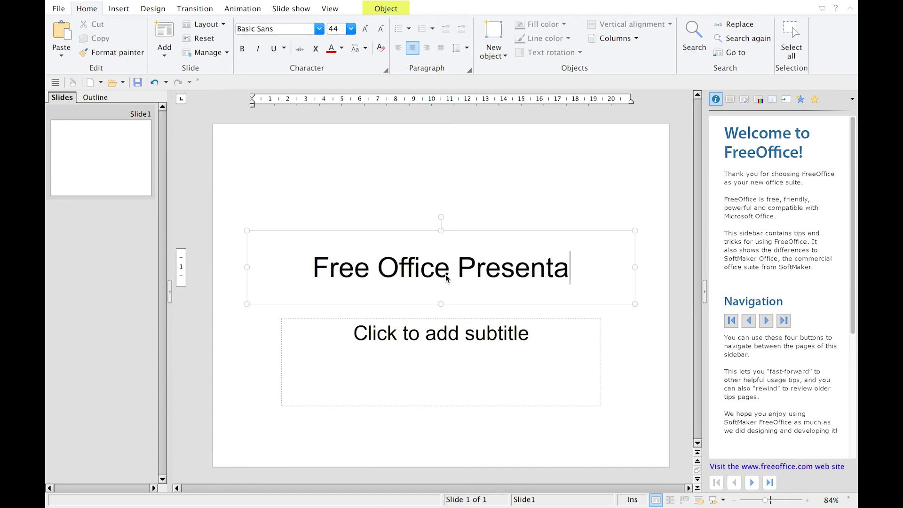
text(tions)
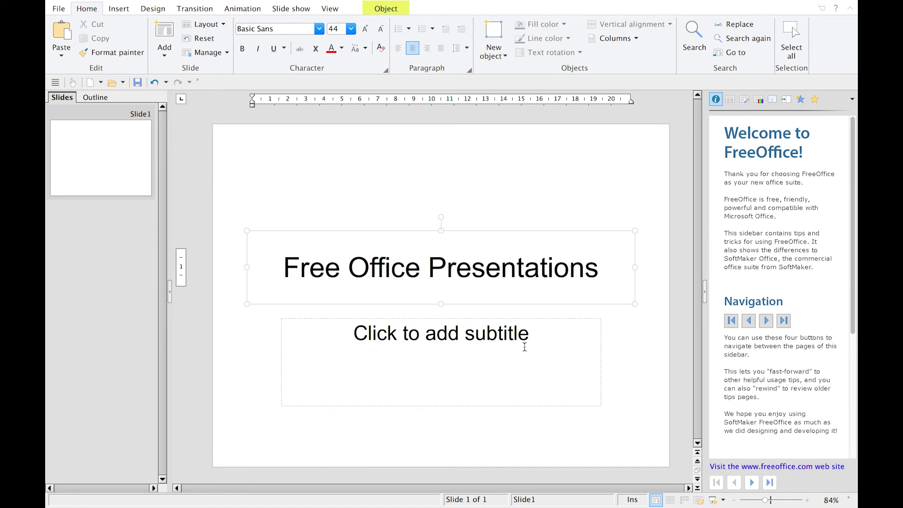
click(521, 337)
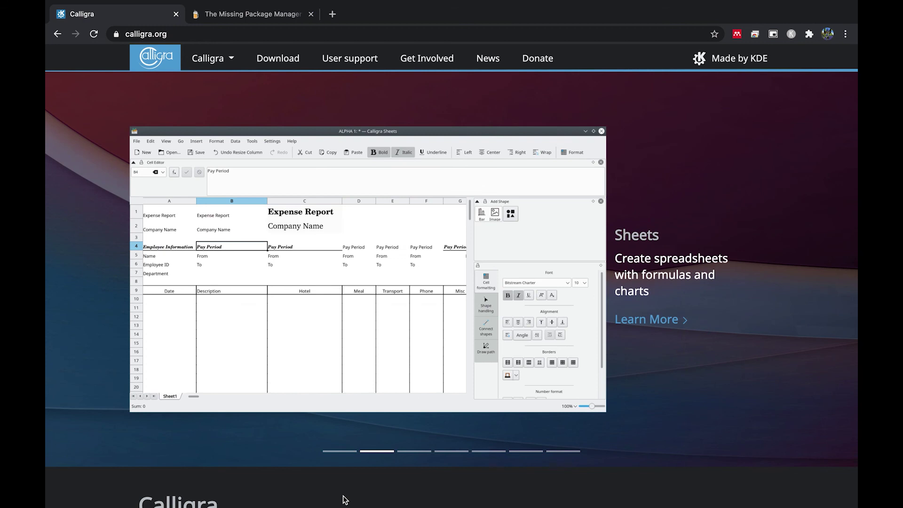
Scroll the Homebrew tab to 'What Does Homebrew Do?', then return to the Calligra tab.
click(240, 17)
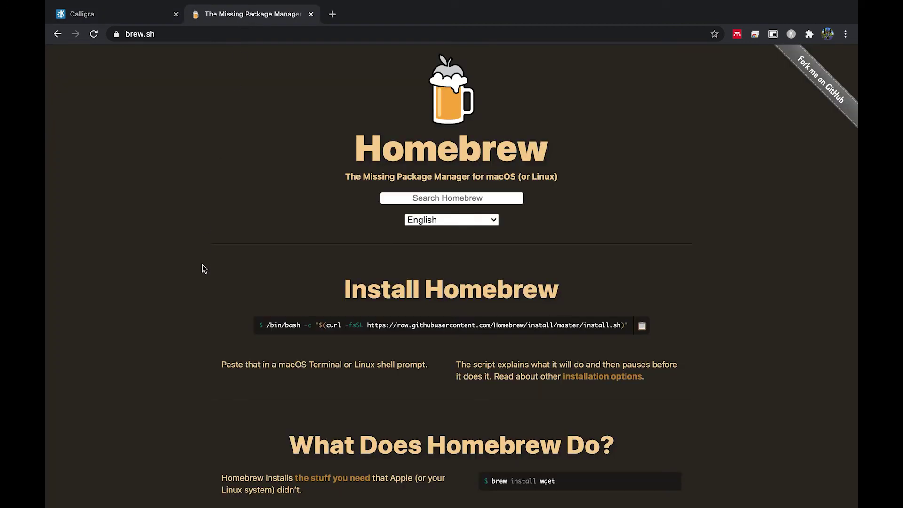
scroll(202, 269, down, 2)
scroll(202, 269, down, 3)
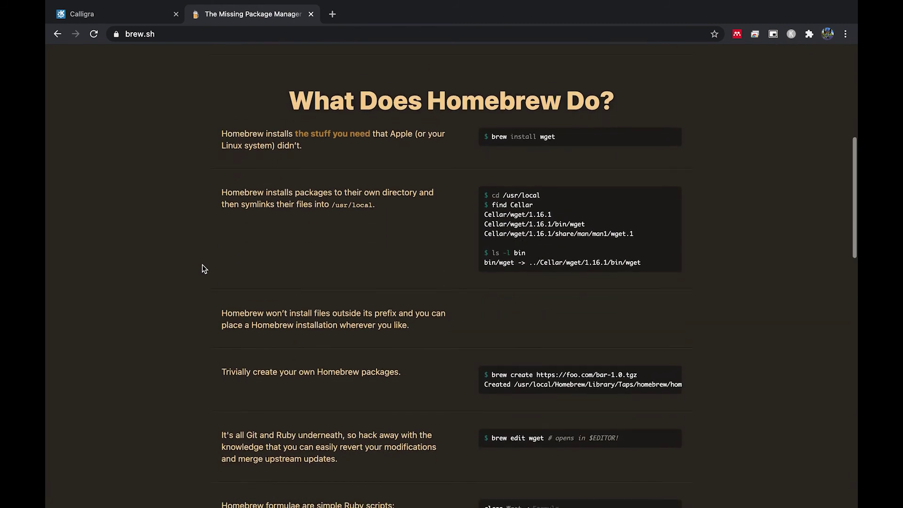
key(ctrl+shift+Tab)
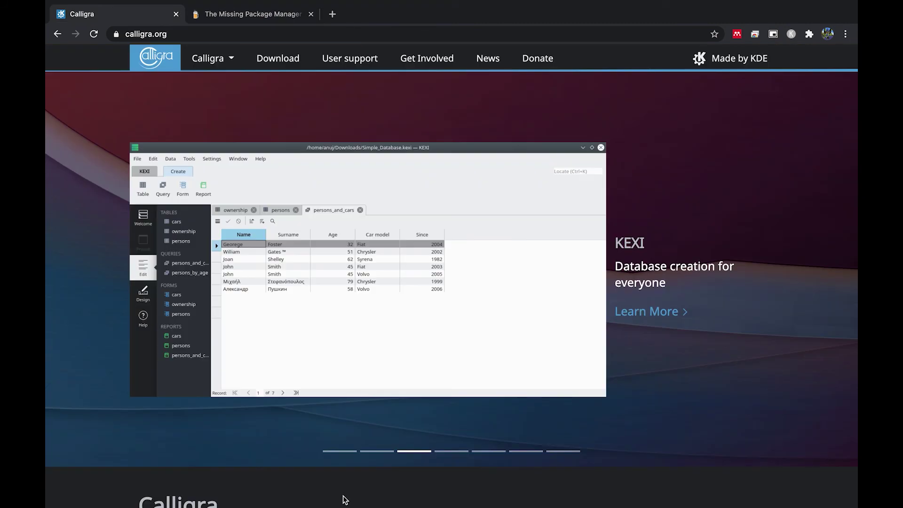